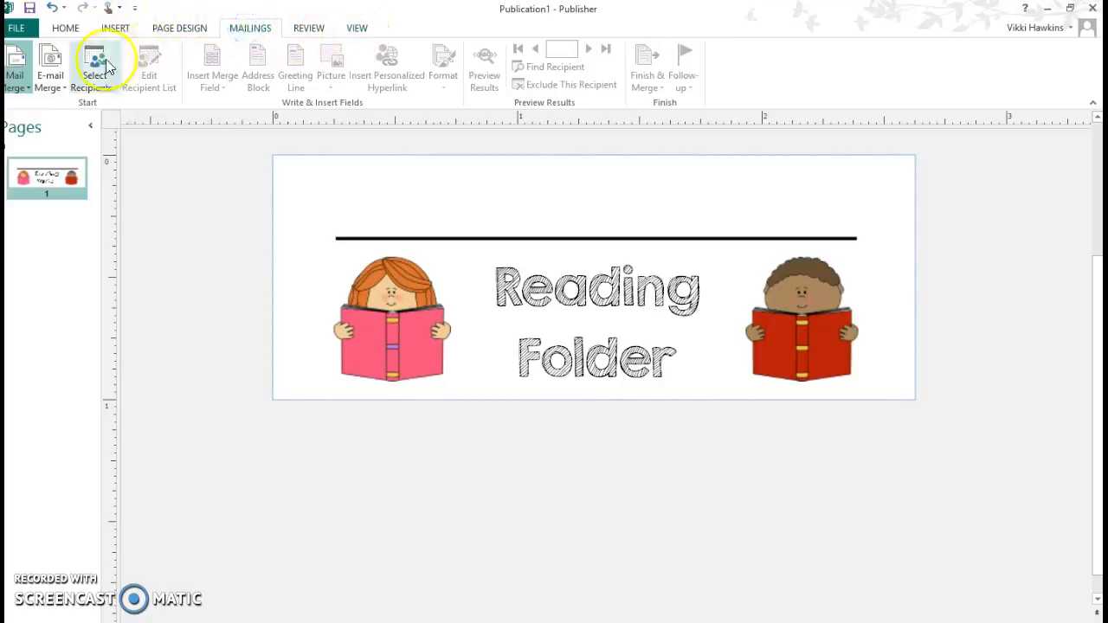
# - Launch the Step-by-Step Mail Merge Wizard using a newly typed recipient list
pyautogui.click(26, 90)
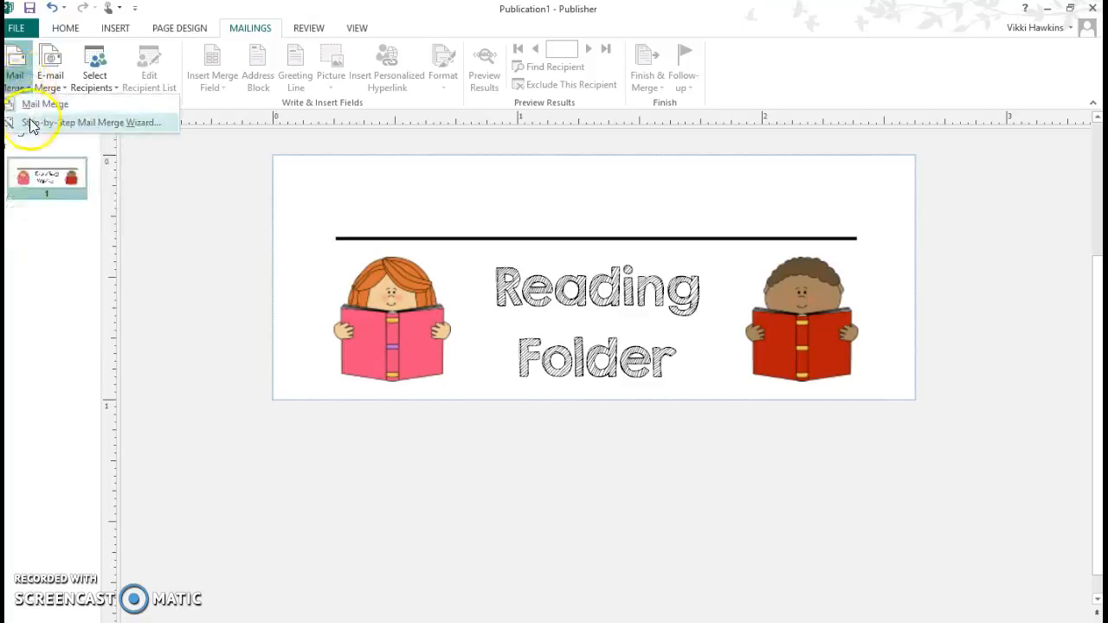
pyautogui.click(30, 123)
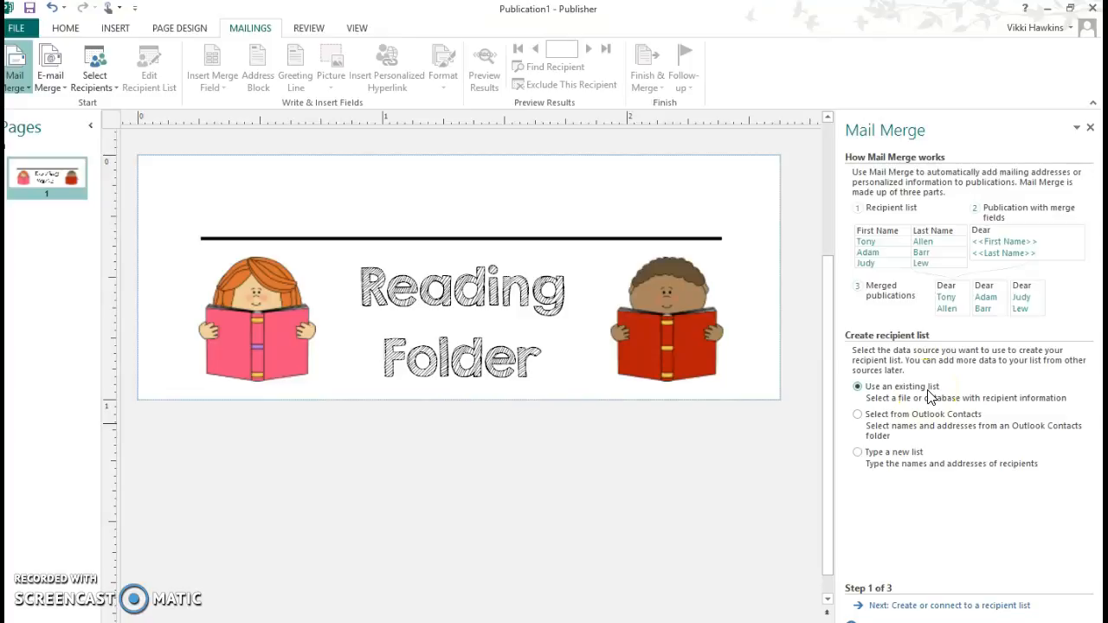
pyautogui.click(858, 453)
pyautogui.click(922, 609)
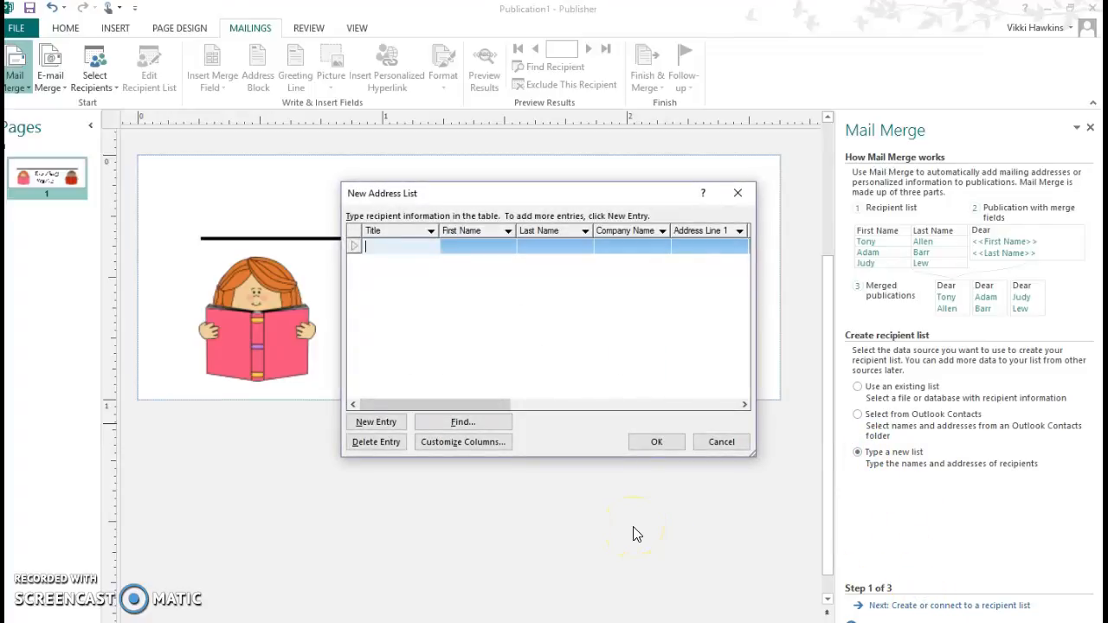
# - Enter the first and last names of the first two students in the address list
pyautogui.click(462, 243)
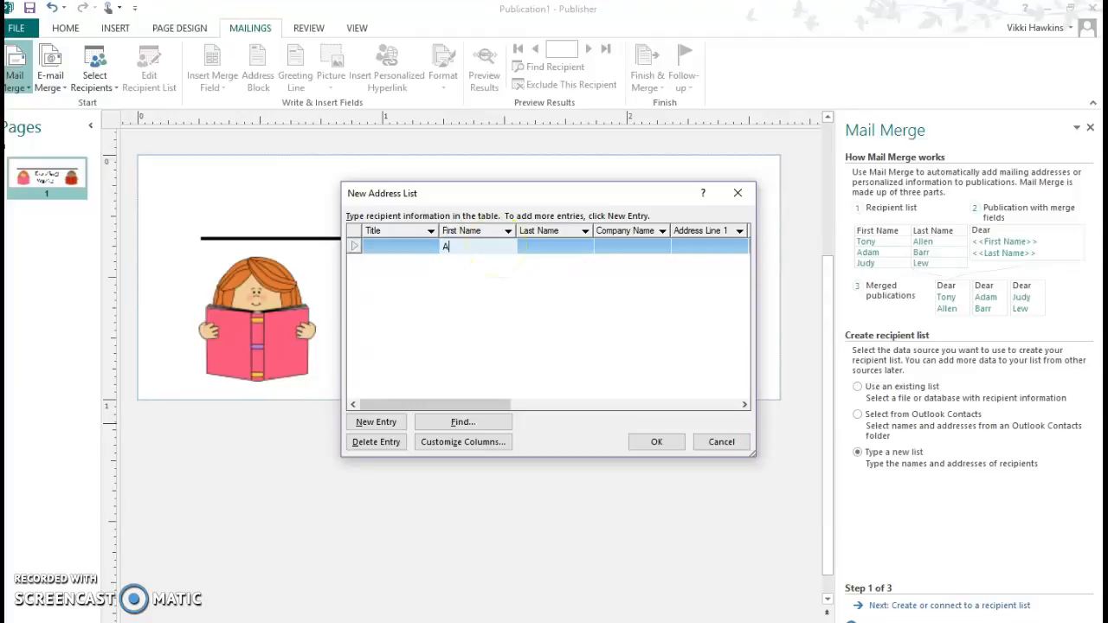
pyautogui.click(566, 244)
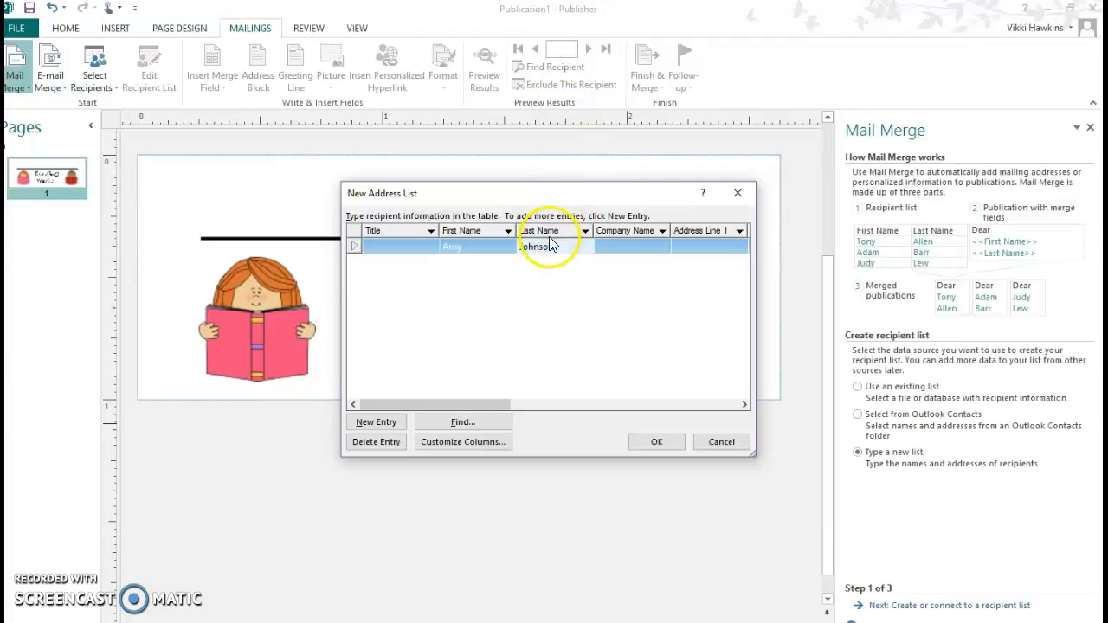
pyautogui.click(387, 424)
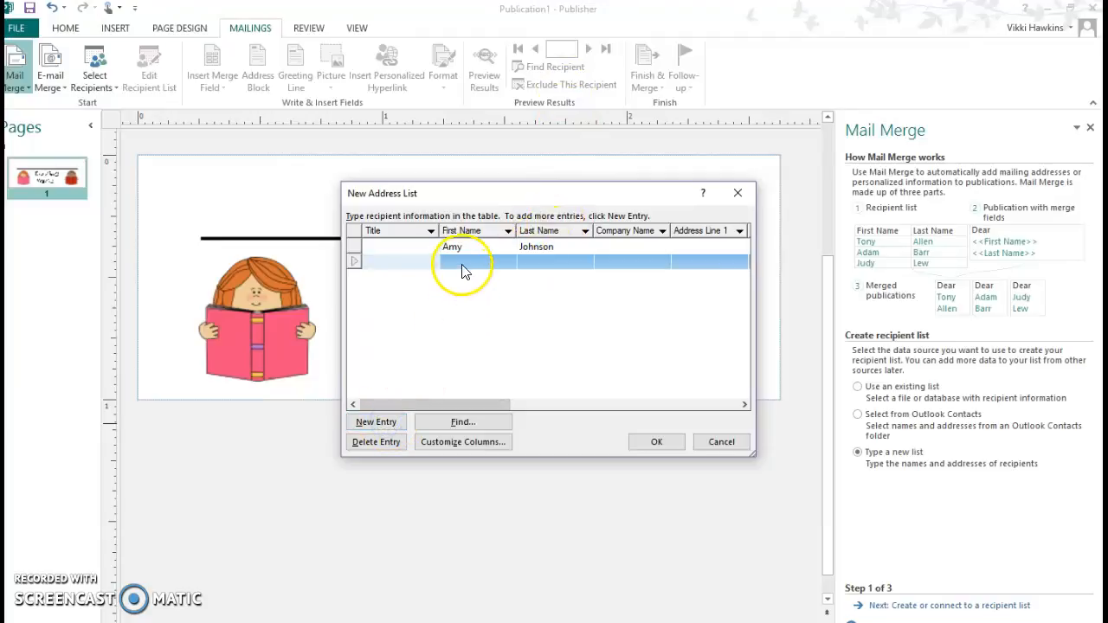
pyautogui.click(459, 264)
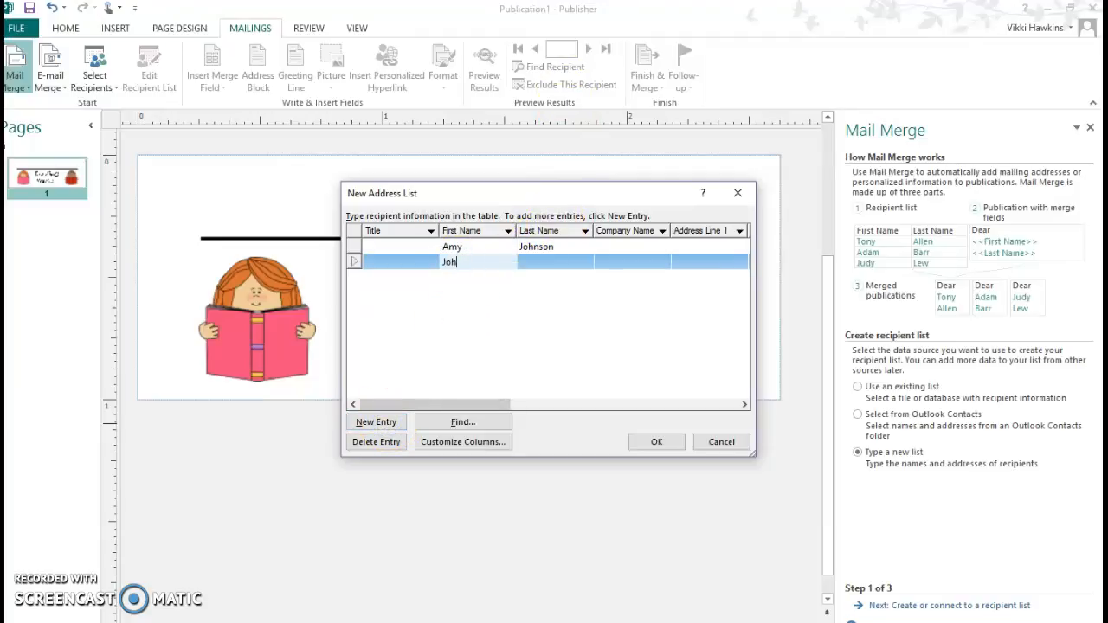
pyautogui.click(569, 263)
pyautogui.write('Doe')
# - Add the third and fourth students' first and last names and confirm the list
pyautogui.click(375, 421)
pyautogui.click(478, 279)
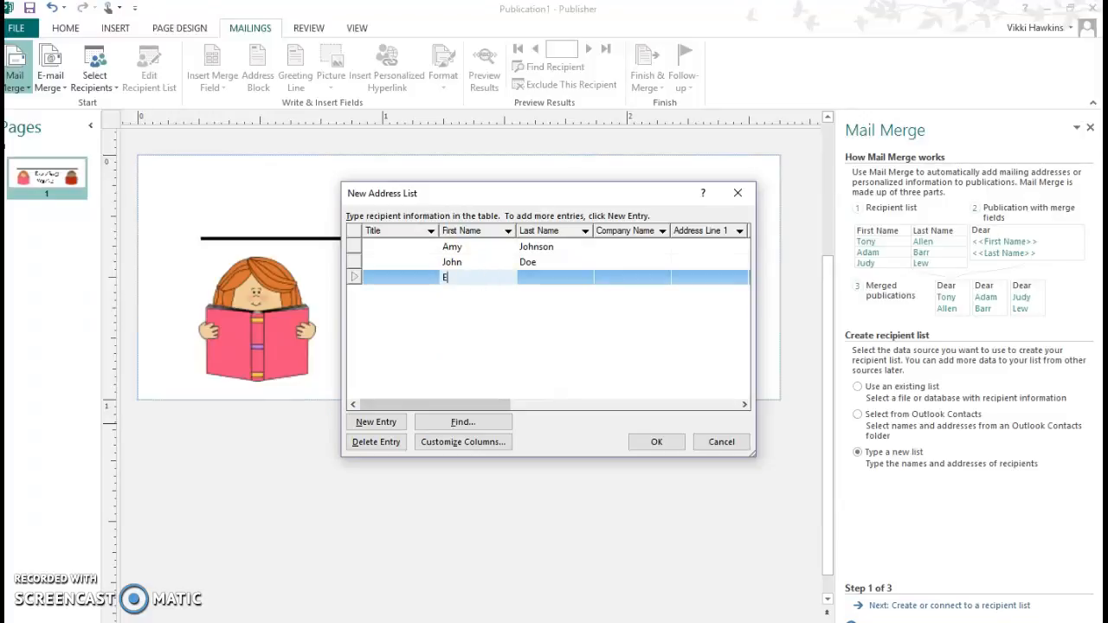
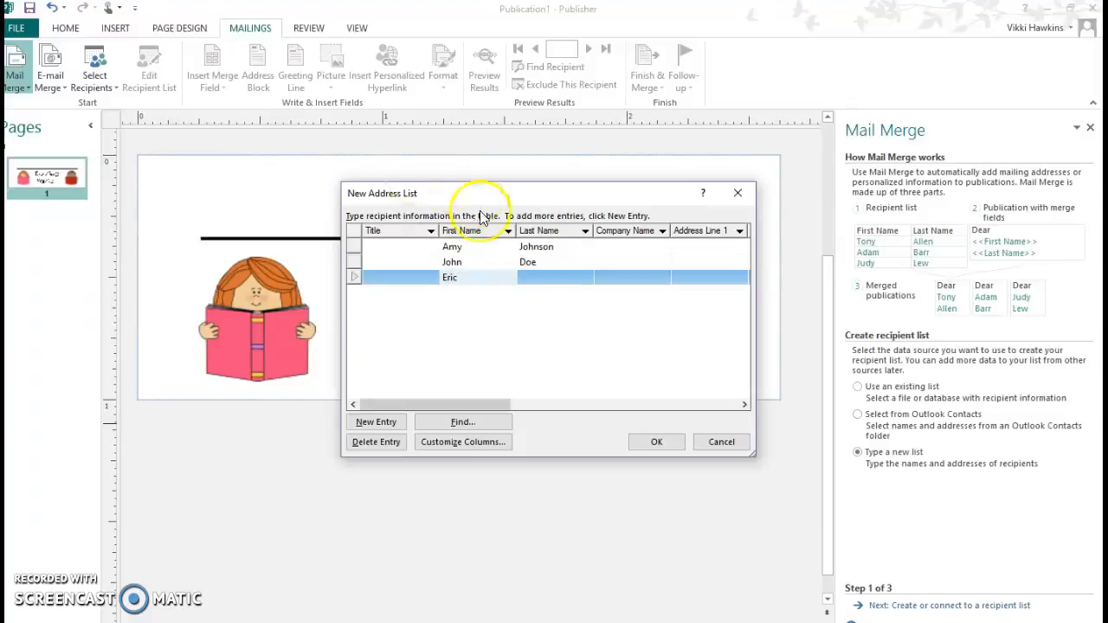
pyautogui.click(537, 278)
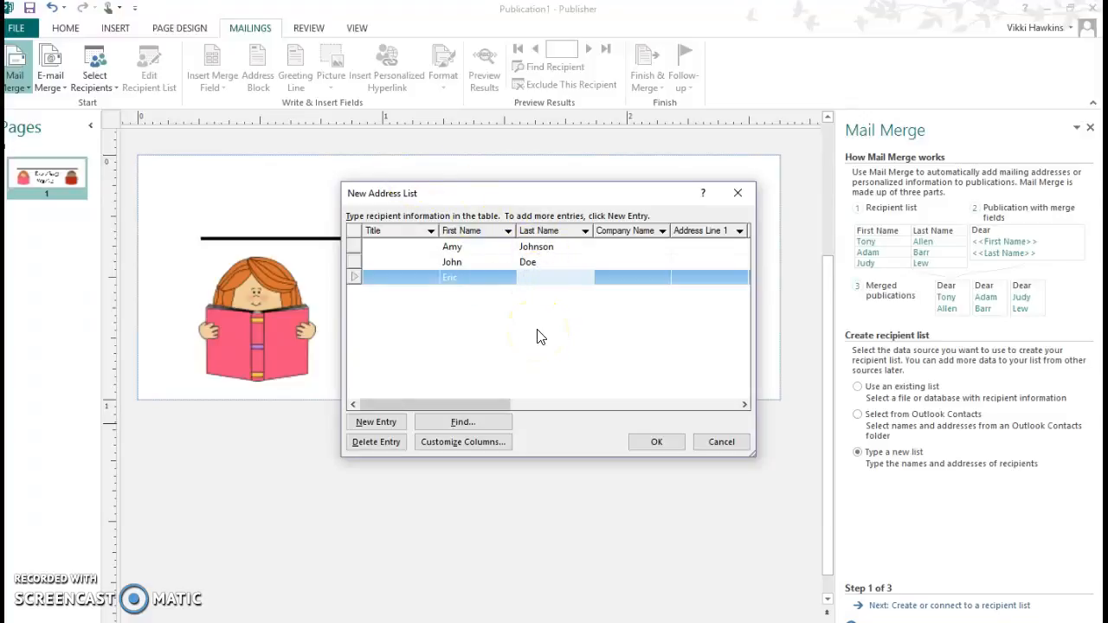
pyautogui.click(381, 422)
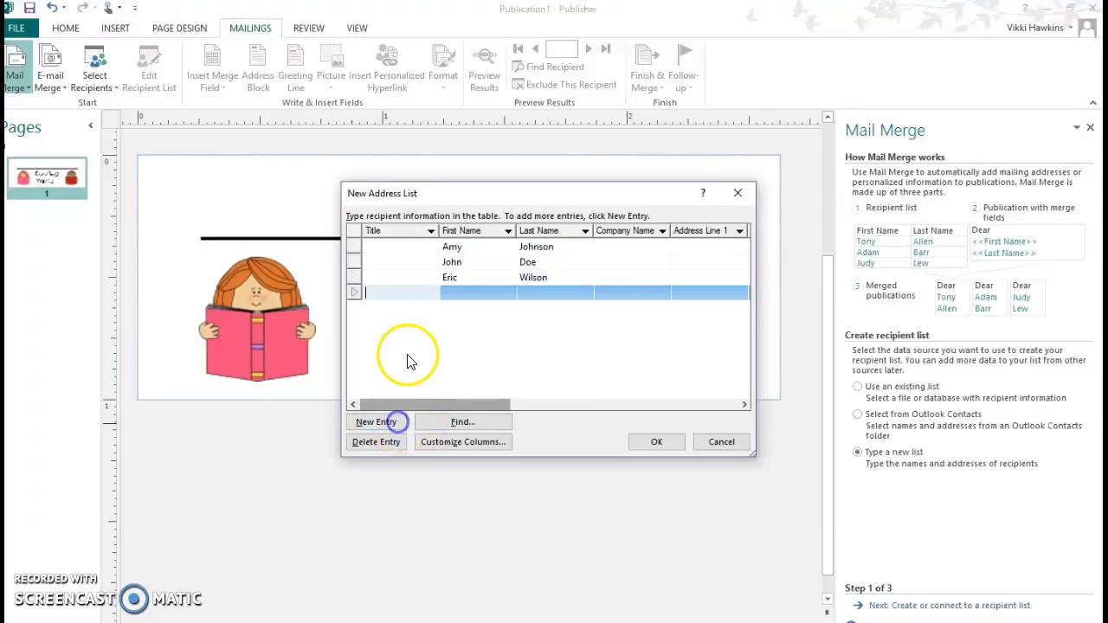
pyautogui.click(481, 298)
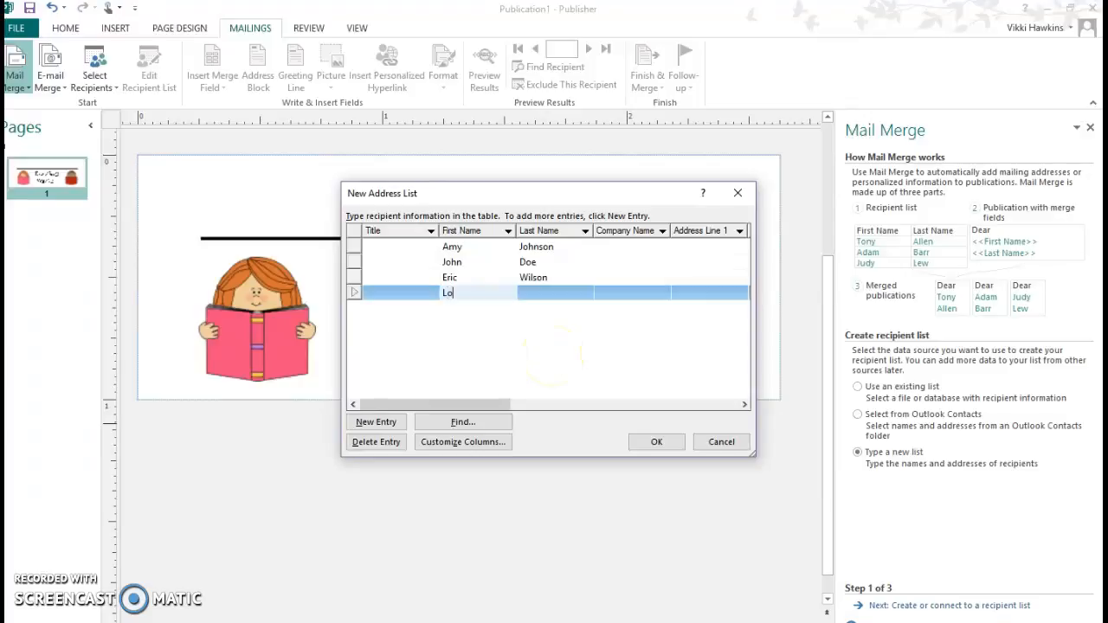
pyautogui.click(543, 292)
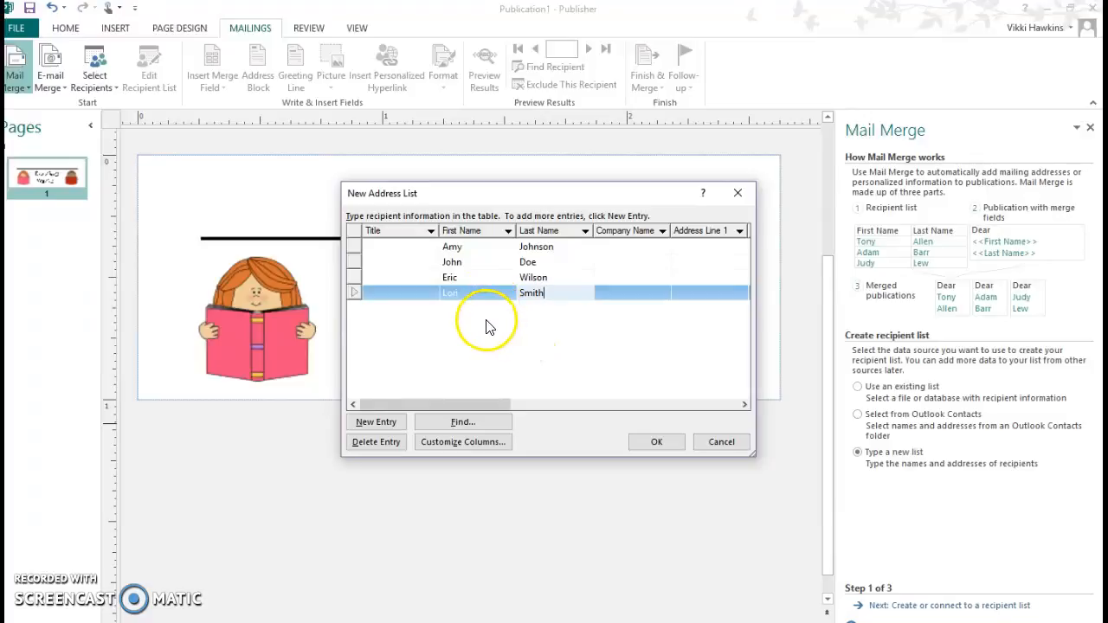
pyautogui.click(658, 443)
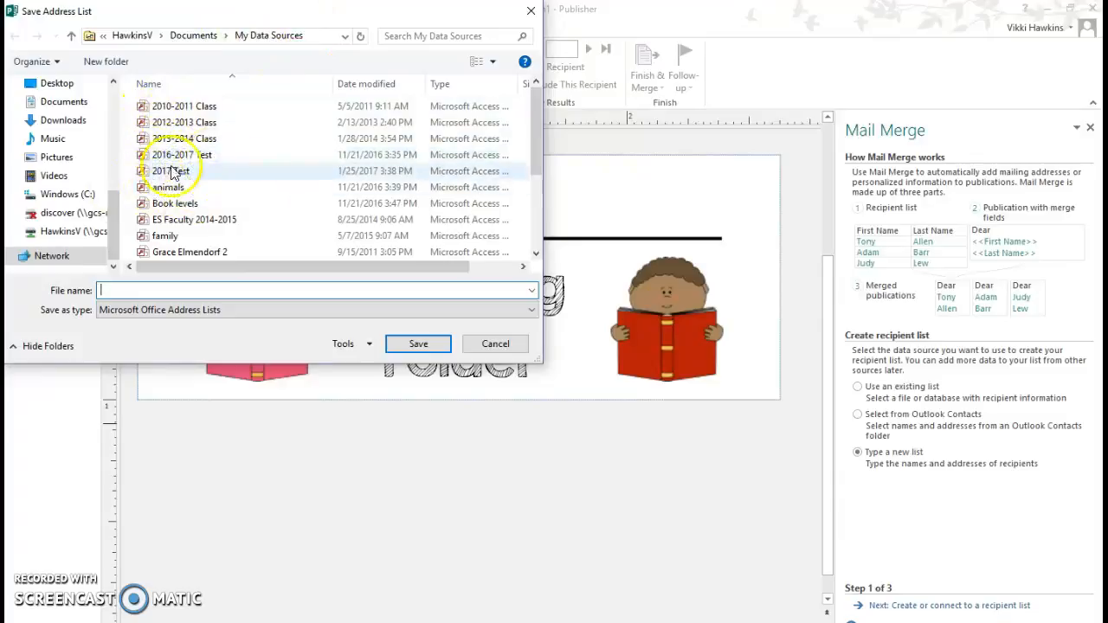
# - Save the address list as 'Flipped Classroom list'
pyautogui.click(126, 294)
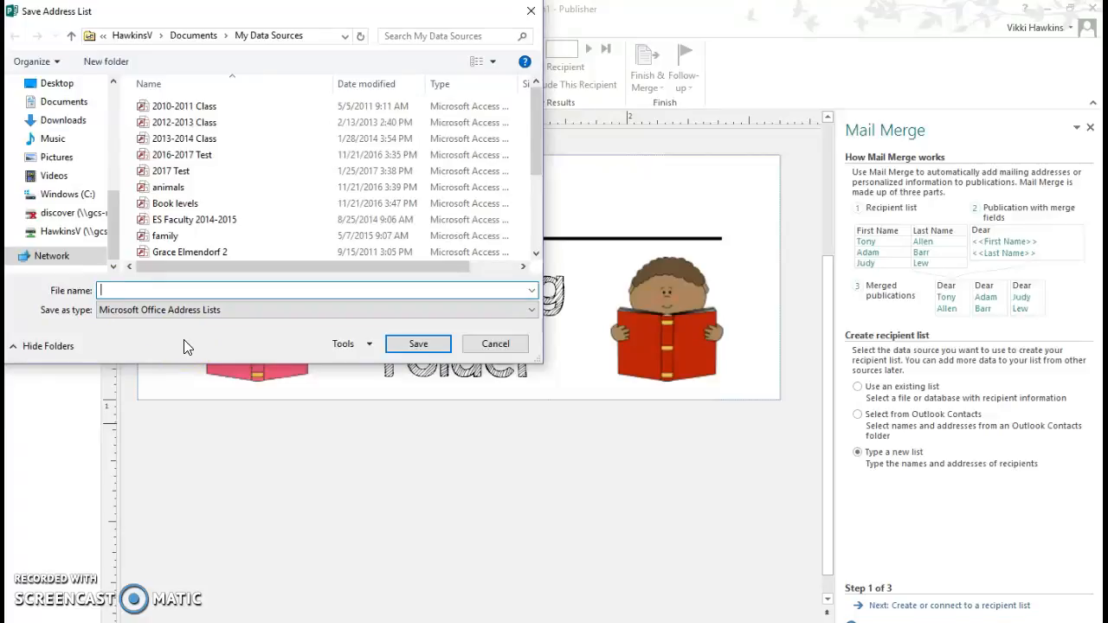
pyautogui.write('Flipped Classroom list')
pyautogui.click(433, 343)
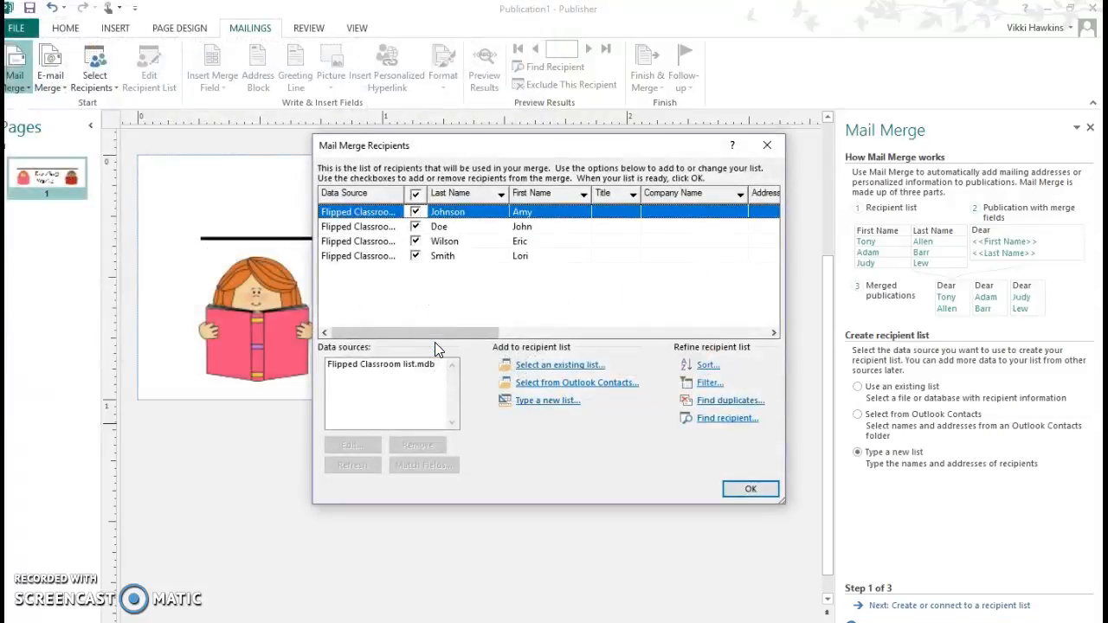
# - Keep all four students checked with Flipped Classroom list.mdb as the data source
pyautogui.click(416, 213)
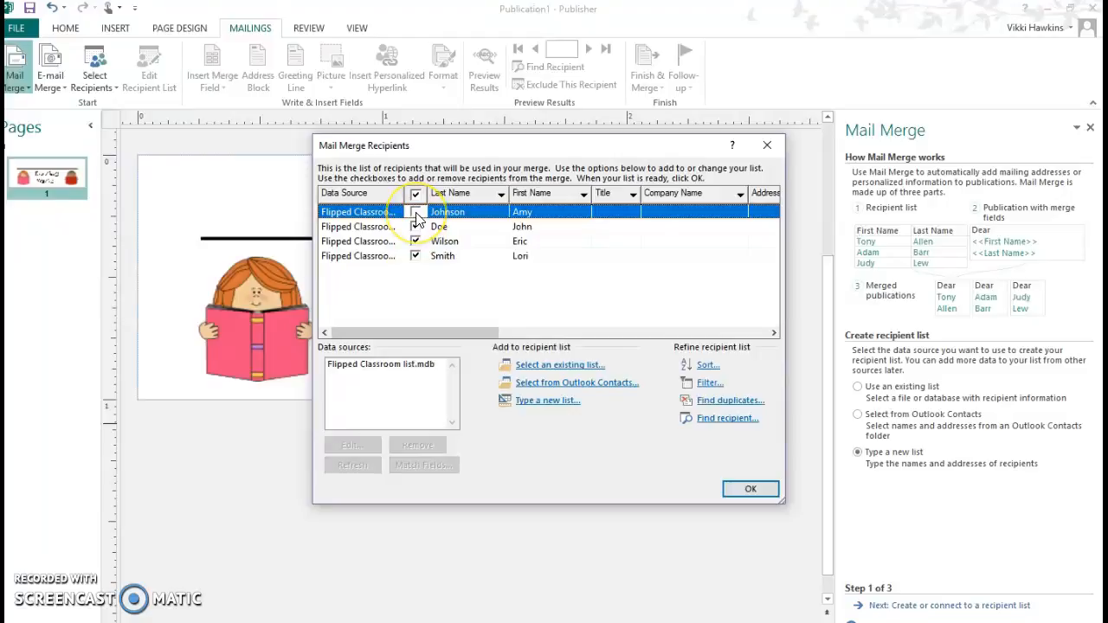
pyautogui.click(416, 212)
pyautogui.click(353, 366)
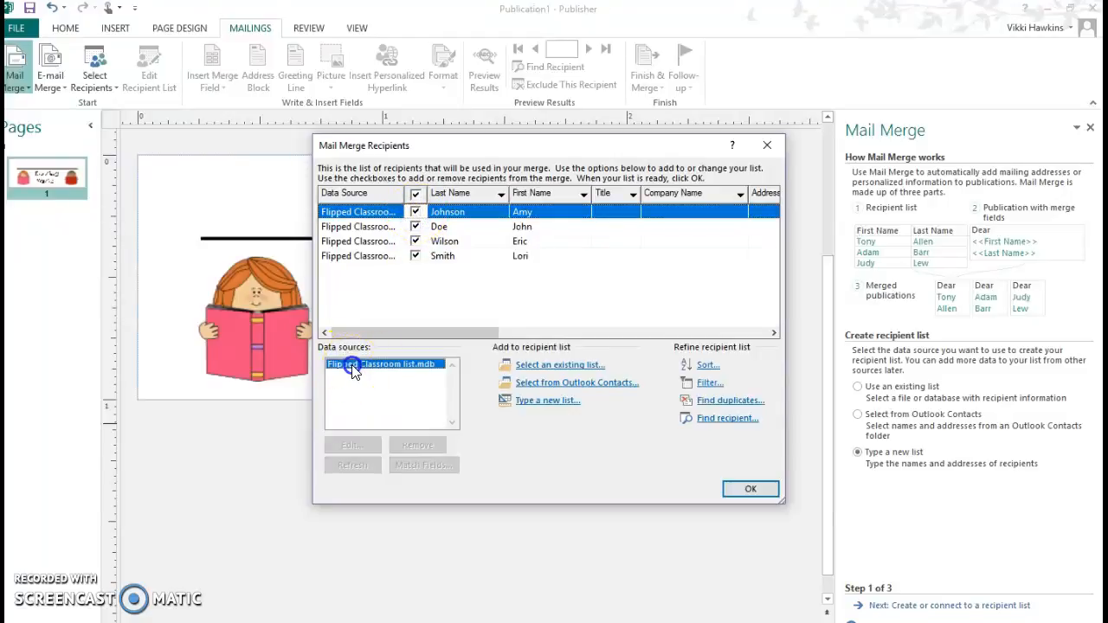
pyautogui.click(753, 490)
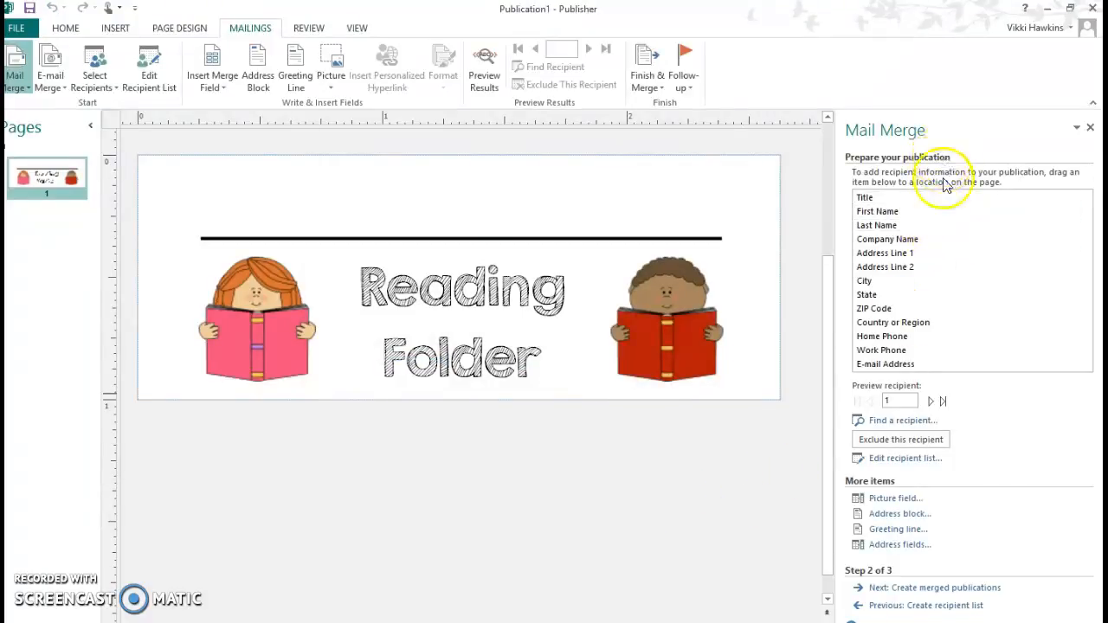
# - Insert «First Name»«Last Name», resize the box to one line above the rule, and select it
pyautogui.click(880, 212)
pyautogui.click(891, 226)
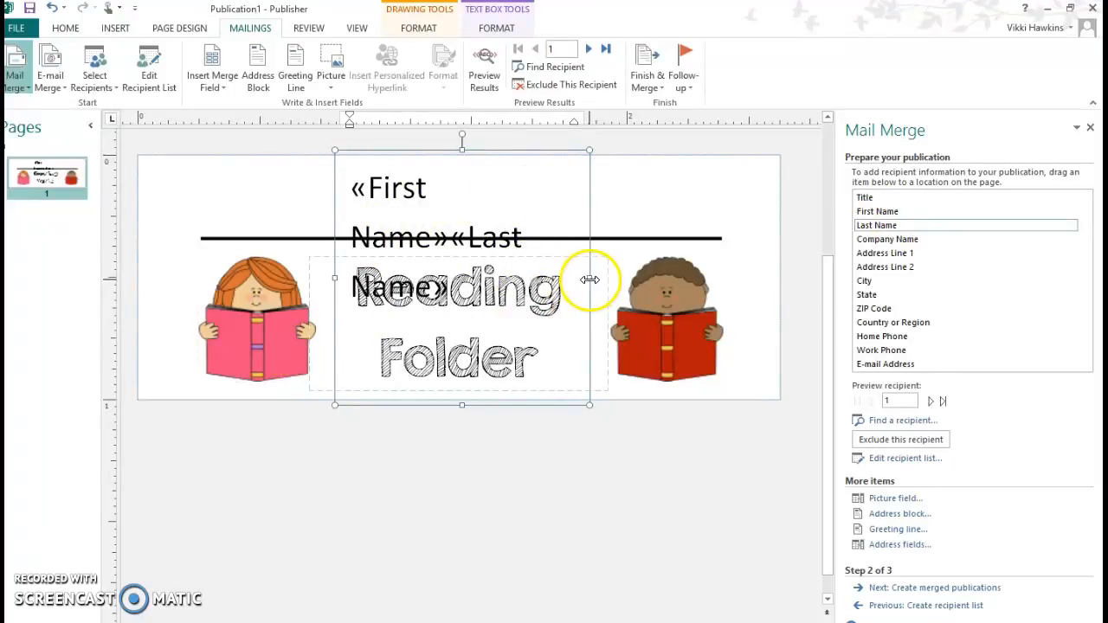
pyautogui.moveTo(589, 278); pyautogui.dragTo(727, 268)
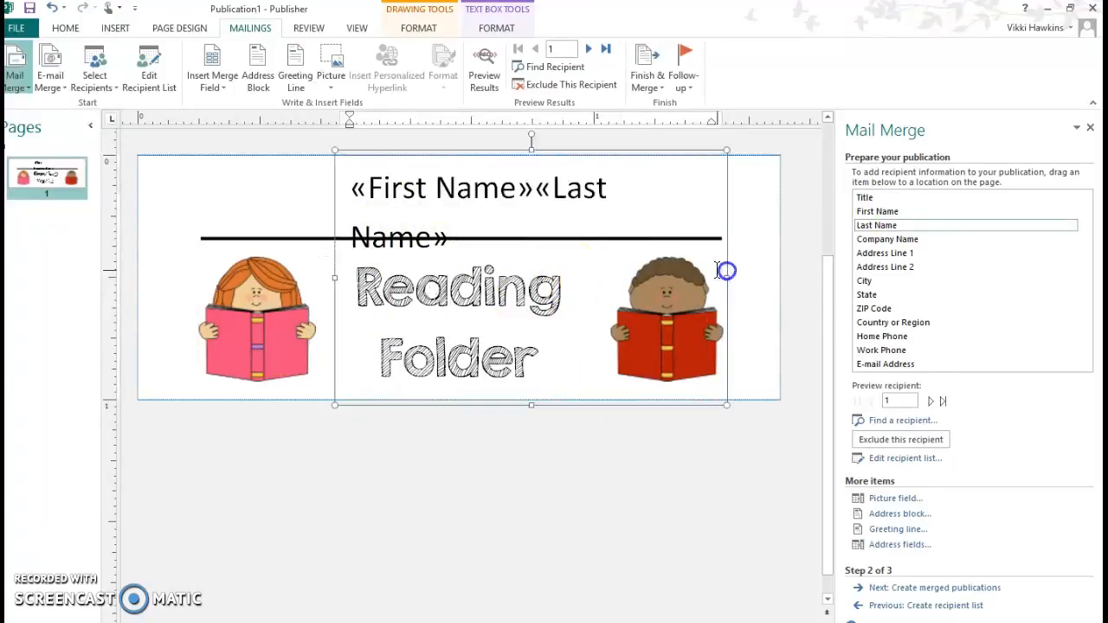
pyautogui.moveTo(339, 273); pyautogui.dragTo(196, 265)
pyautogui.moveTo(461, 406); pyautogui.dragTo(507, 185)
pyautogui.click(589, 193)
pyautogui.moveTo(588, 193); pyautogui.dragTo(305, 186)
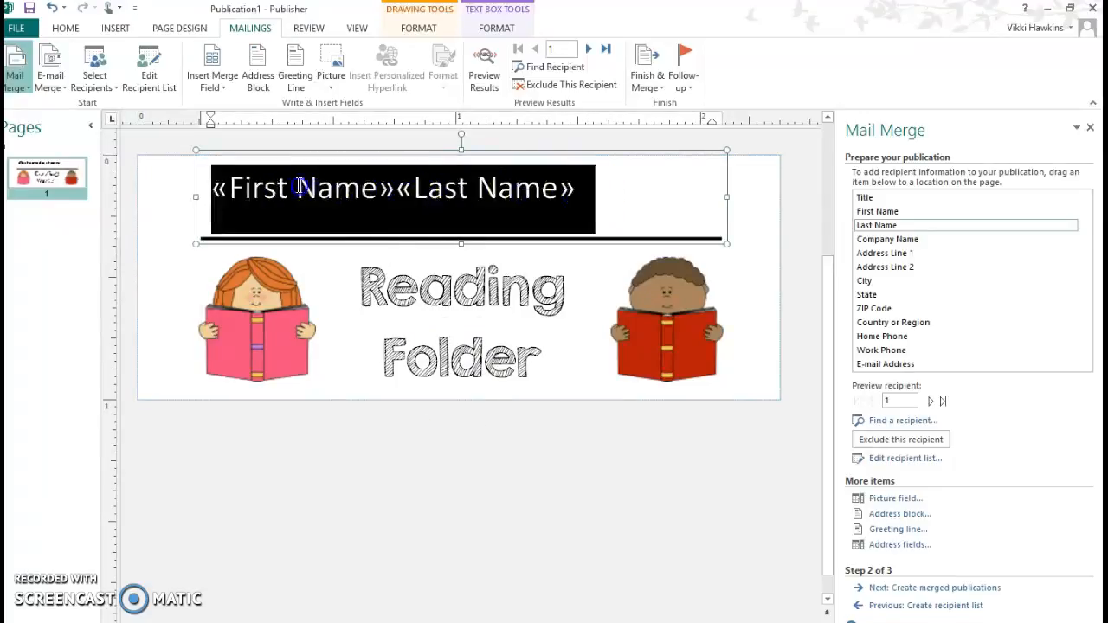
# - Format the name fields in KG Love Somebody, enlarged to 11 pt
pyautogui.click(65, 27)
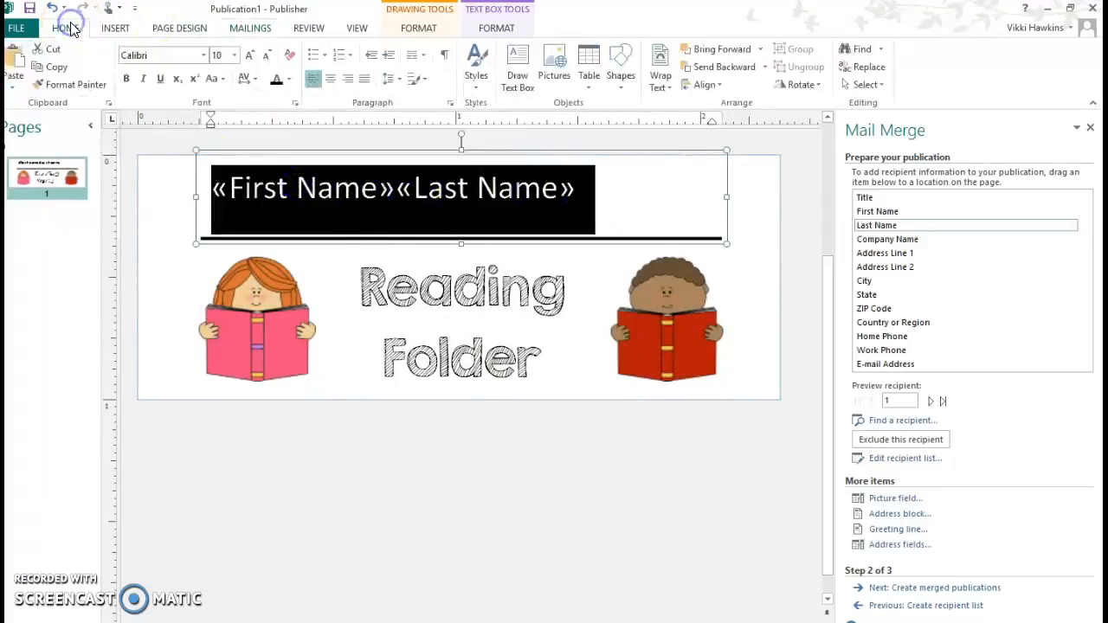
pyautogui.click(203, 54)
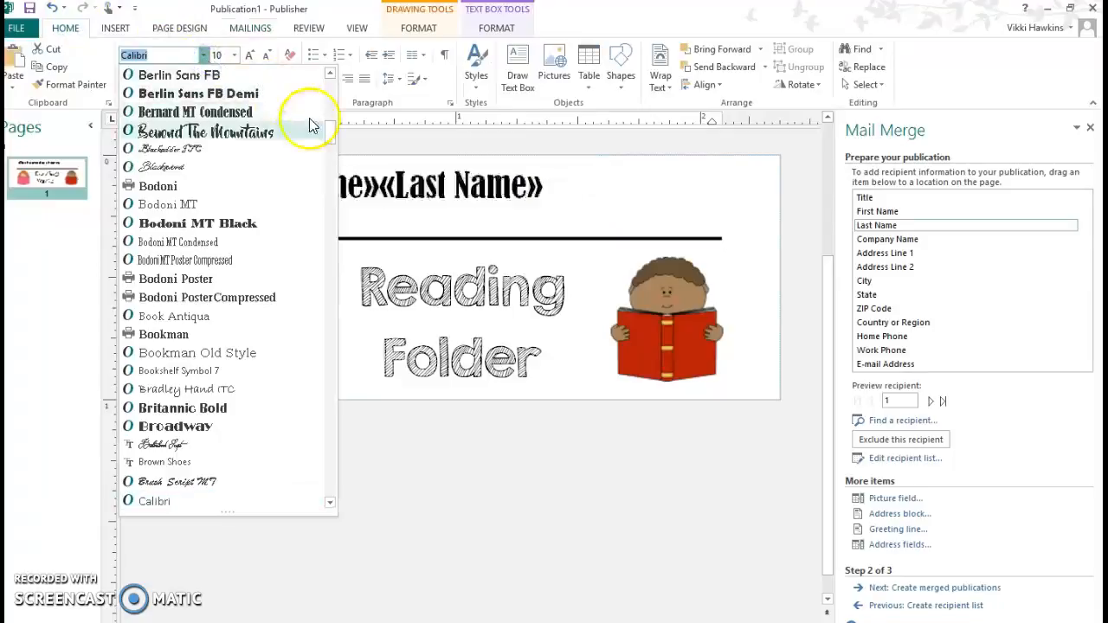
pyautogui.moveTo(335, 129); pyautogui.dragTo(329, 243)
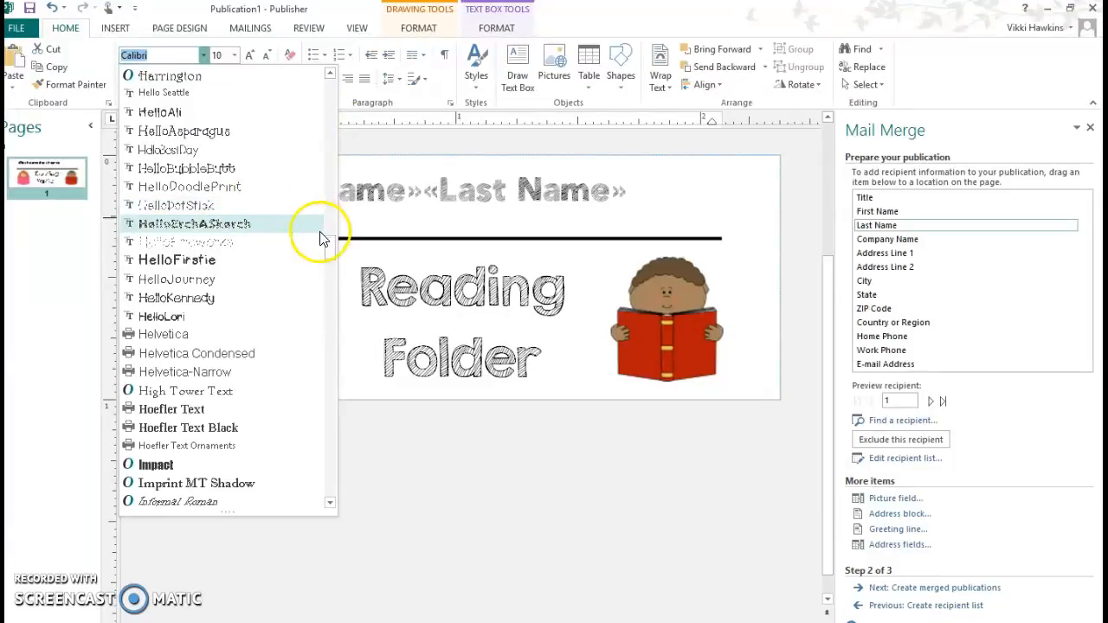
pyautogui.moveTo(329, 248); pyautogui.dragTo(329, 283)
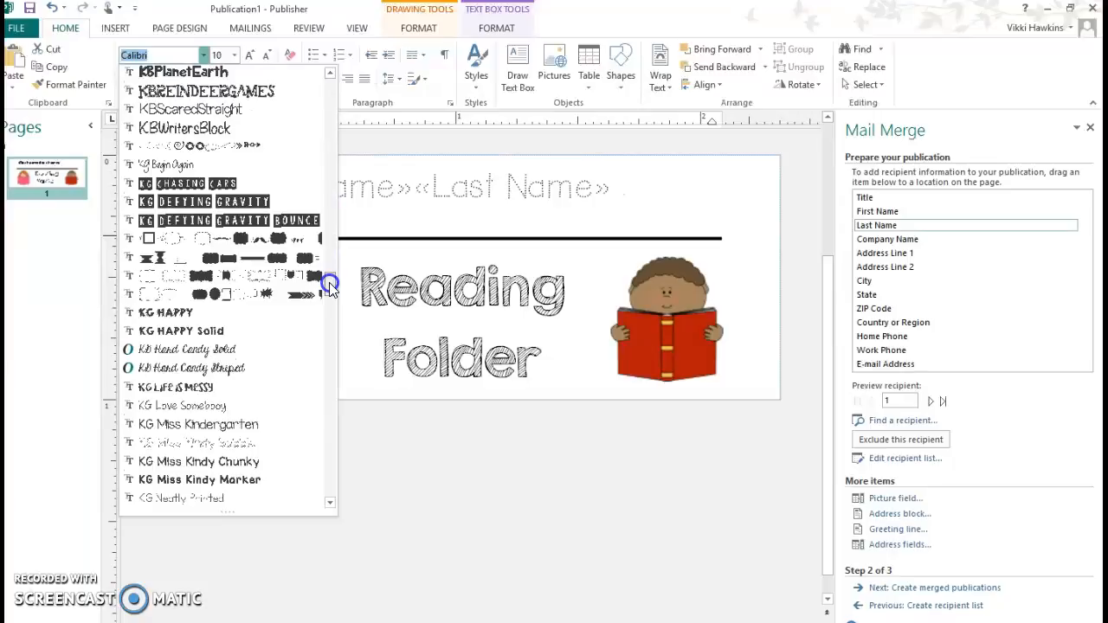
pyautogui.click(232, 407)
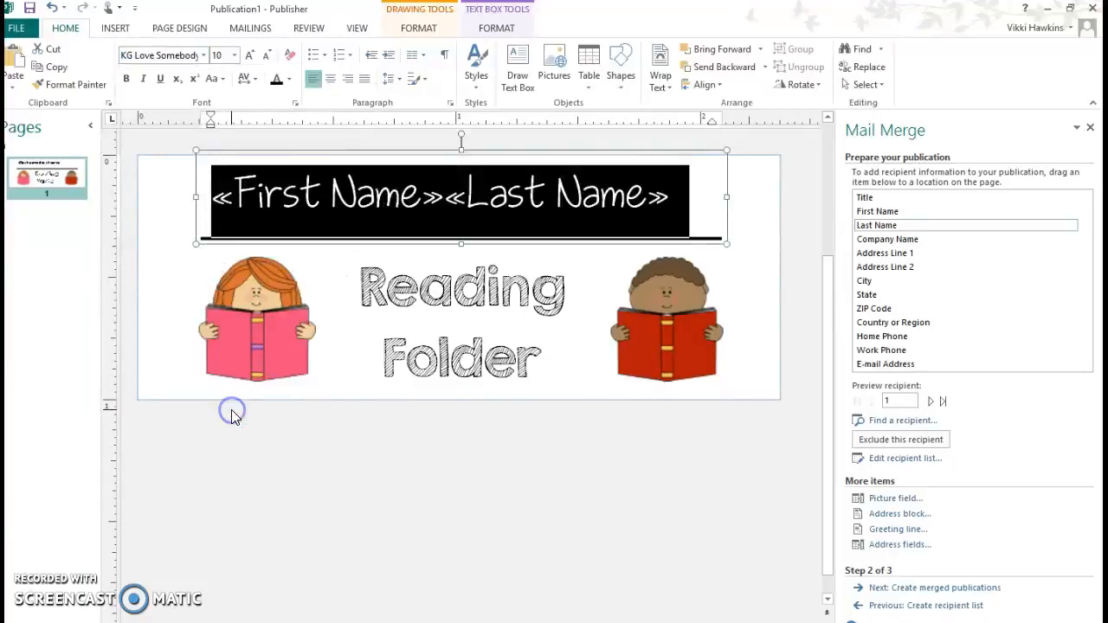
pyautogui.click(250, 54)
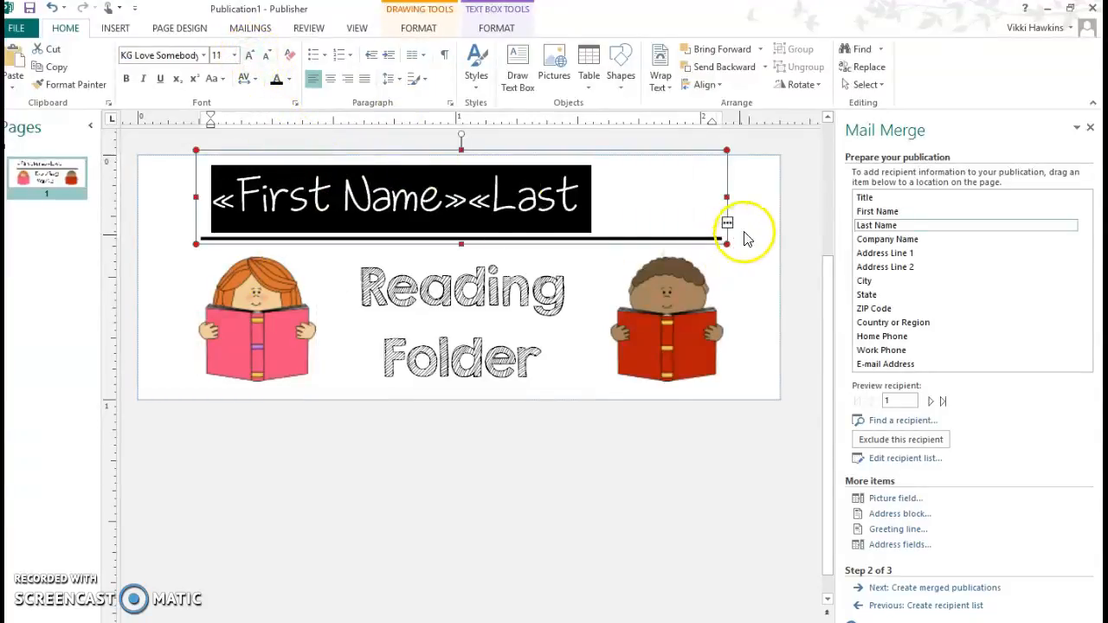
# - Widen the name box, centre the names, and nudge them down toward the line
pyautogui.click(728, 198)
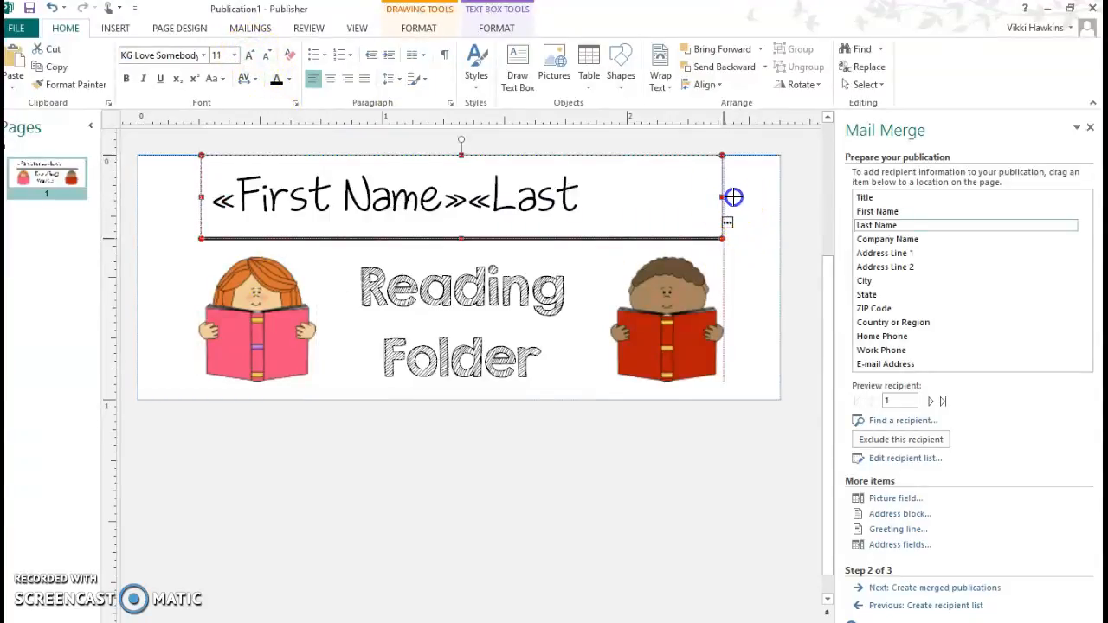
pyautogui.click(205, 202)
pyautogui.moveTo(196, 198); pyautogui.dragTo(173, 205)
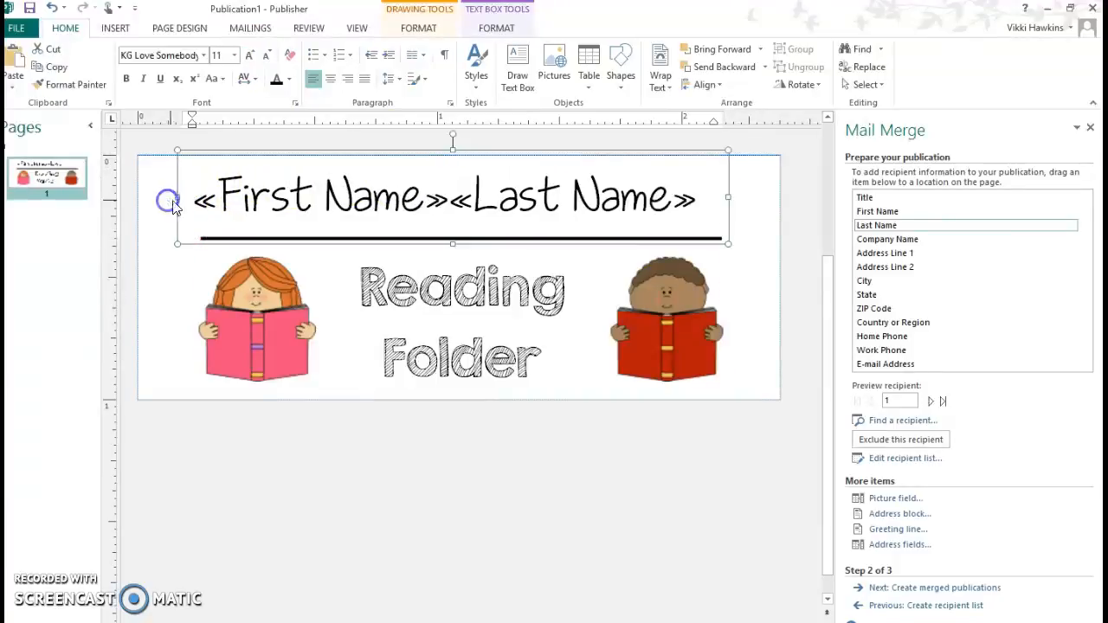
pyautogui.click(737, 198)
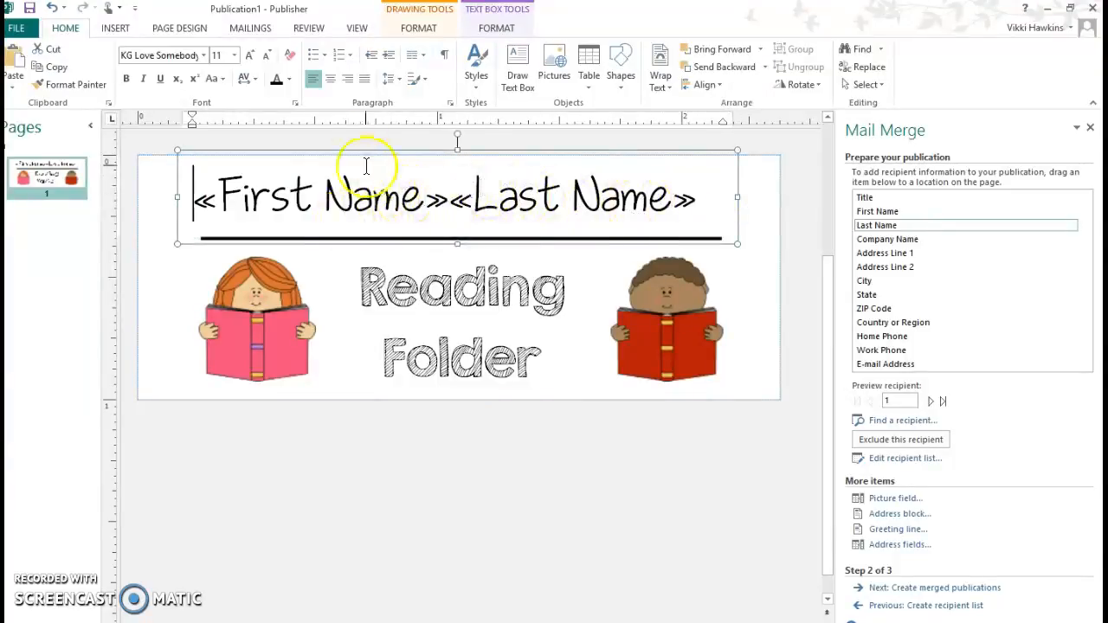
pyautogui.click(330, 79)
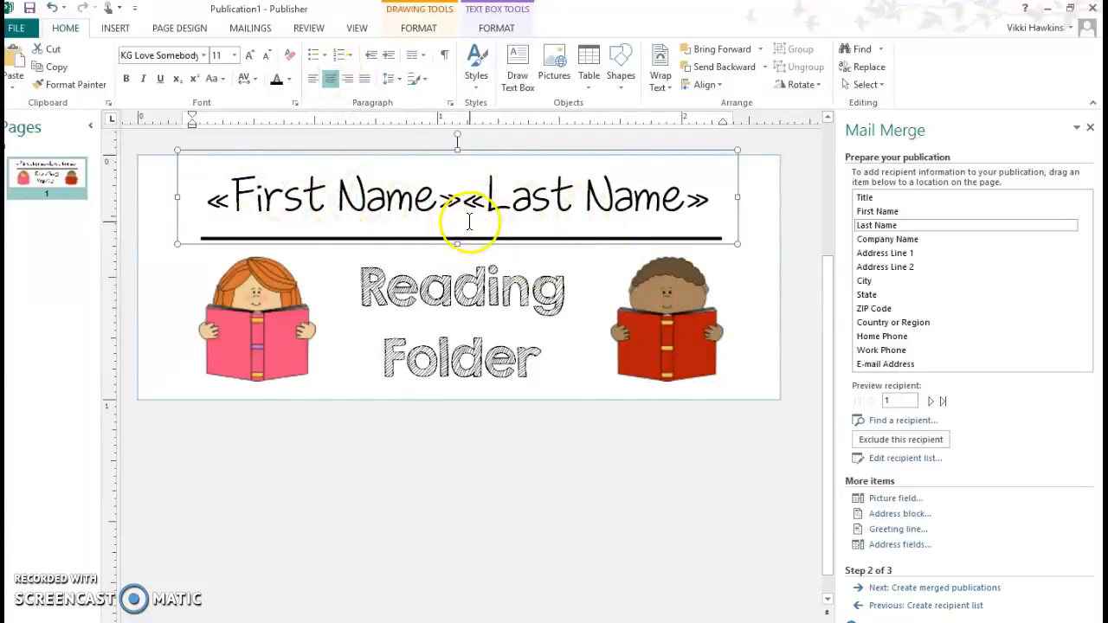
pyautogui.click(457, 153)
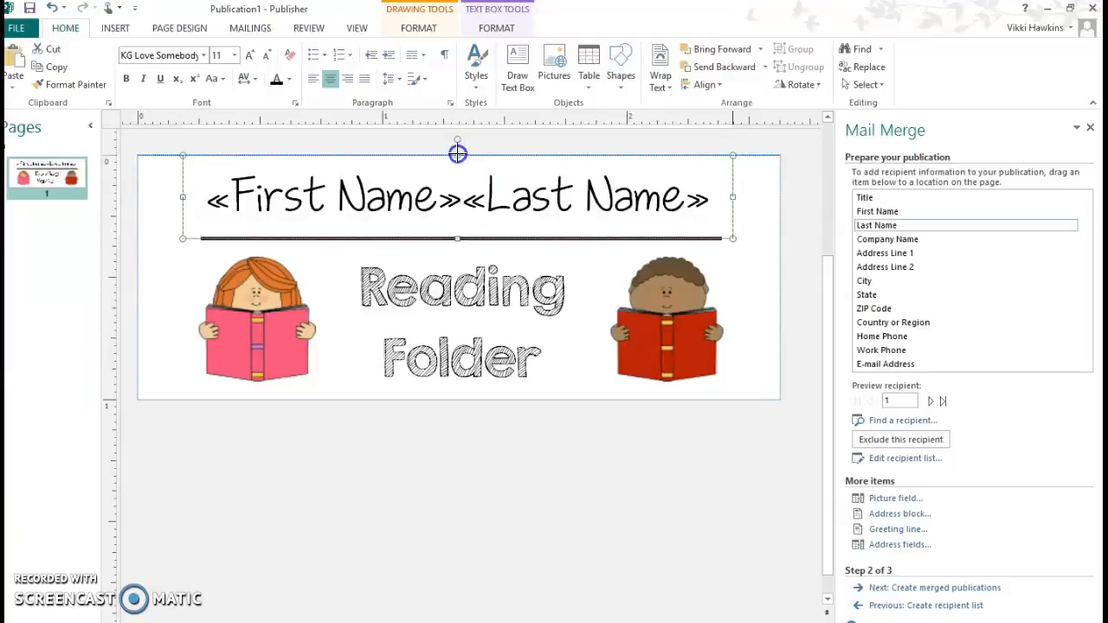
pyautogui.moveTo(457, 159); pyautogui.dragTo(459, 158)
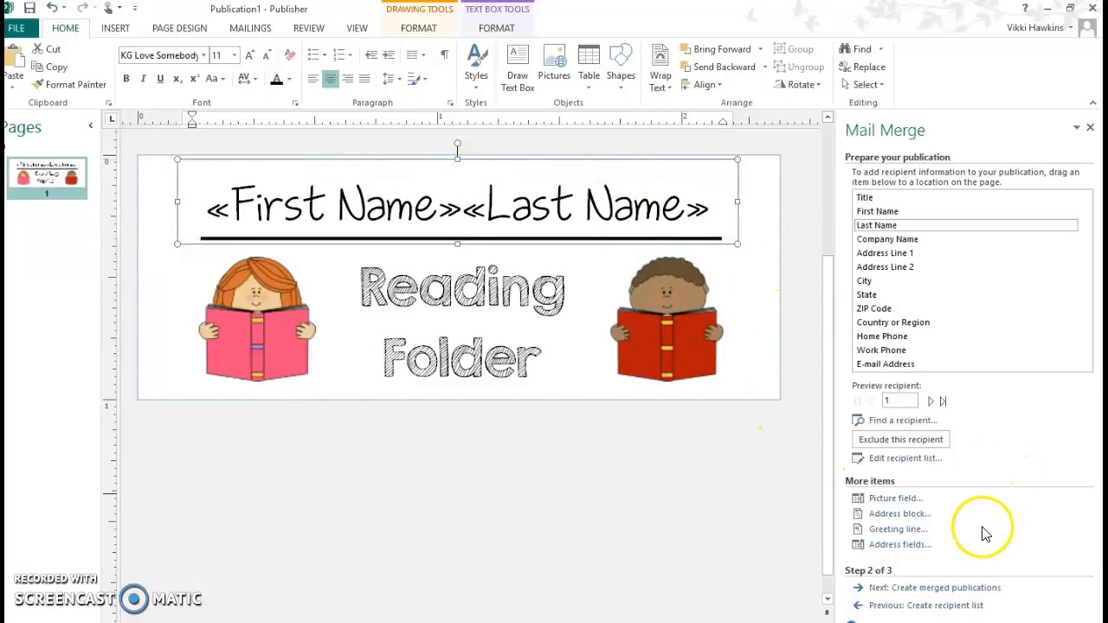
pyautogui.click(928, 589)
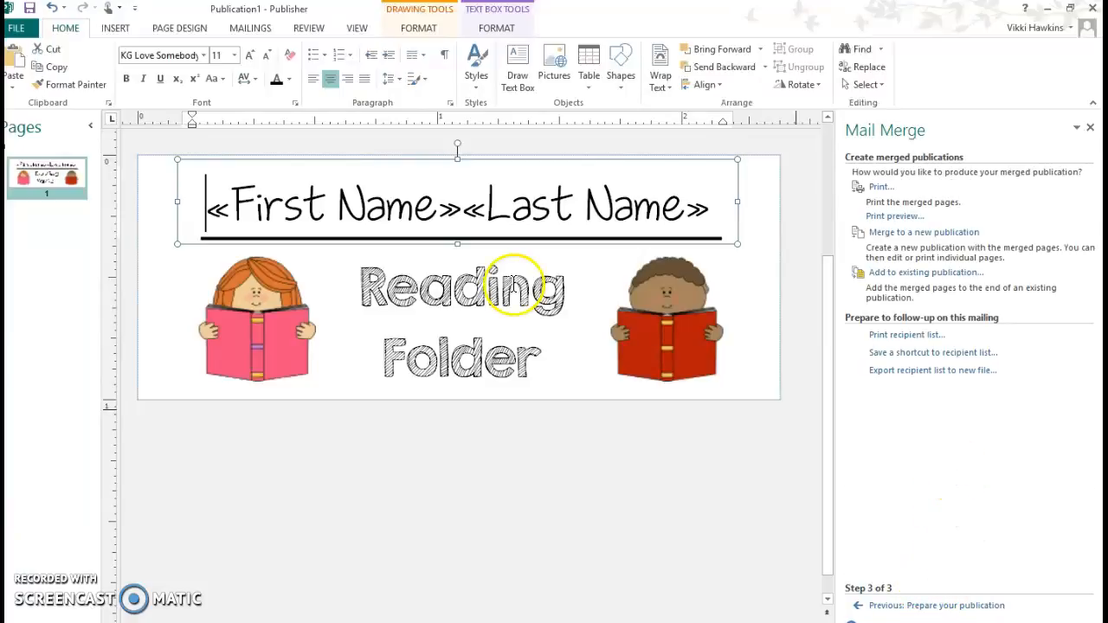
# - Preview the four merged Reading Folder labels laid out on one sheet
pyautogui.click(900, 218)
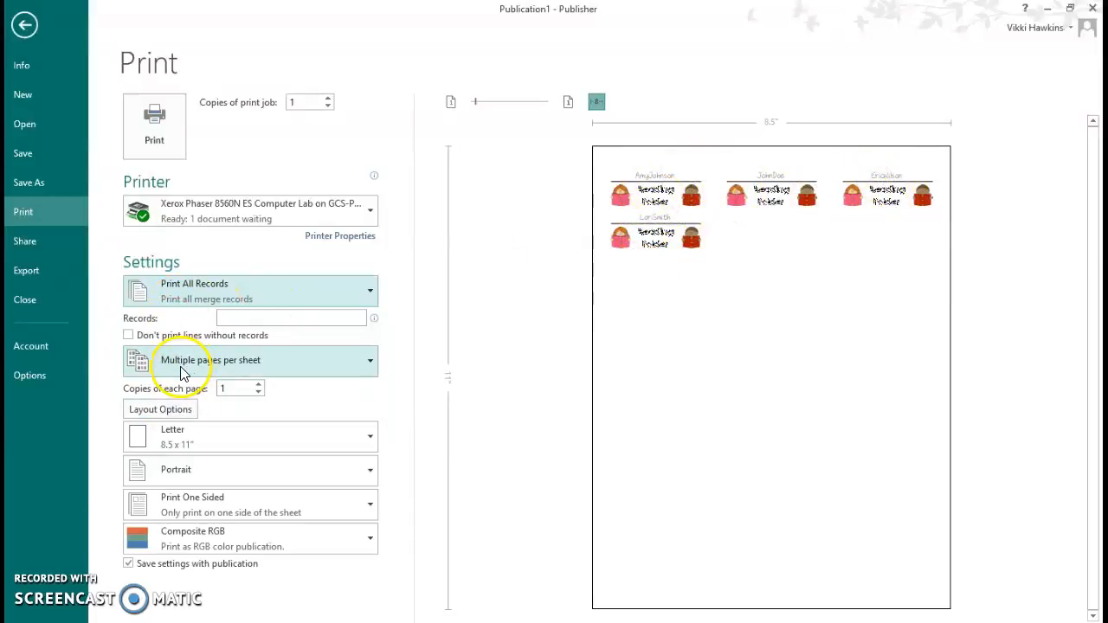
pyautogui.click(368, 365)
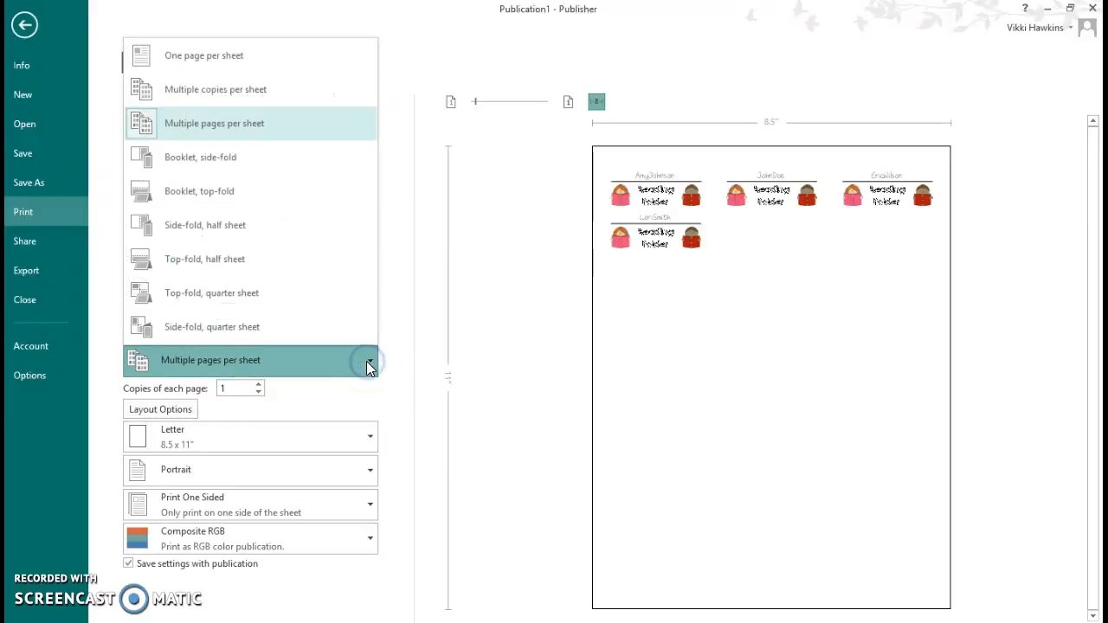
pyautogui.click(262, 92)
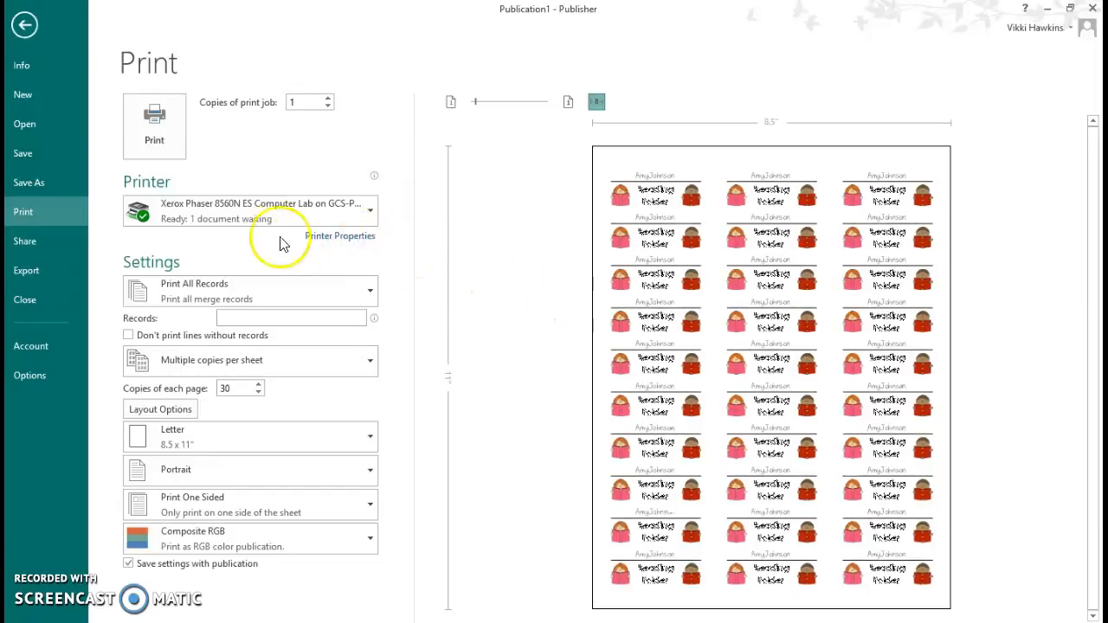
pyautogui.click(329, 294)
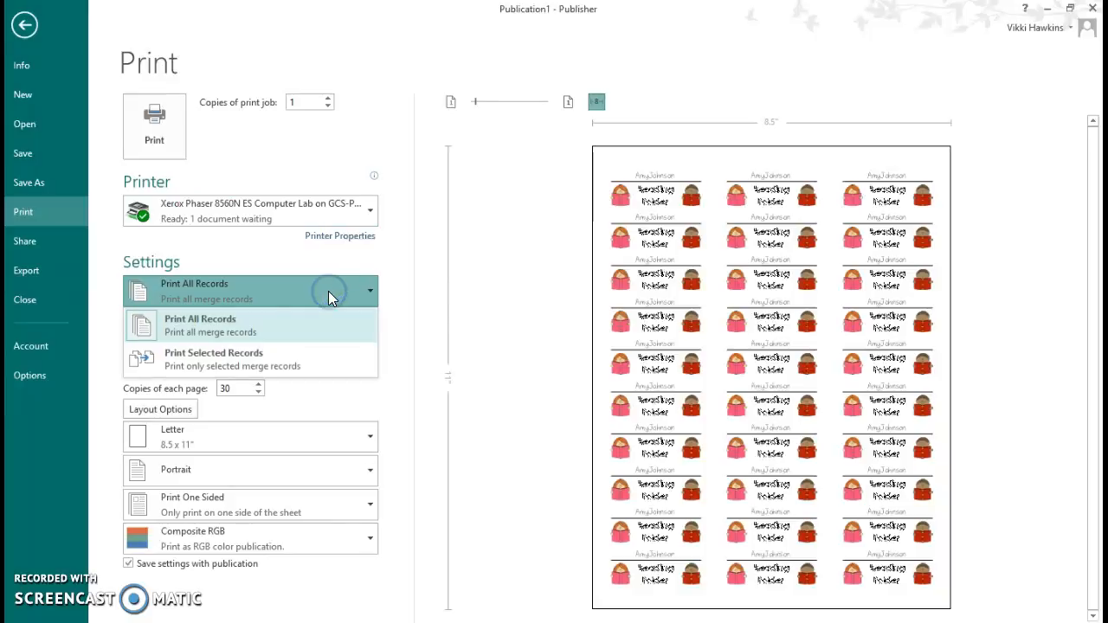
pyautogui.click(328, 291)
pyautogui.click(336, 364)
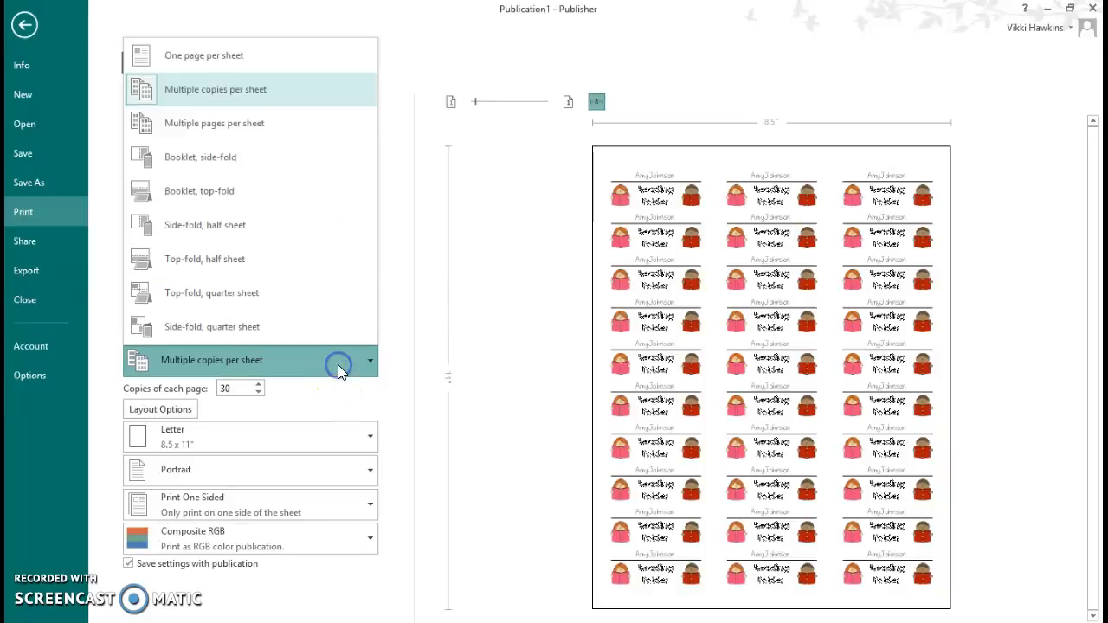
pyautogui.click(316, 122)
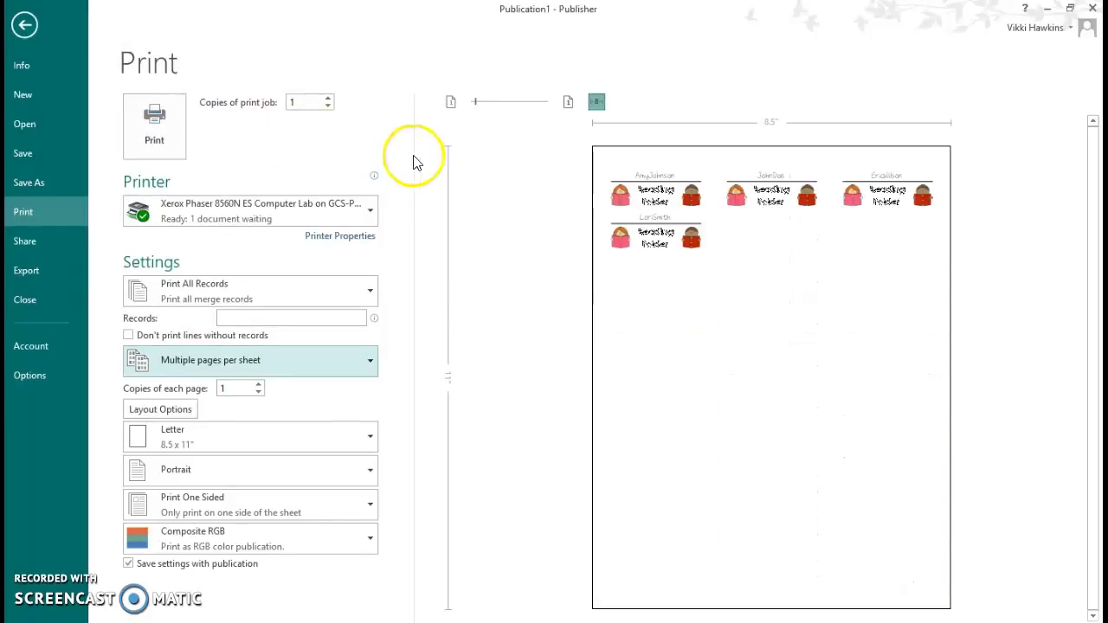